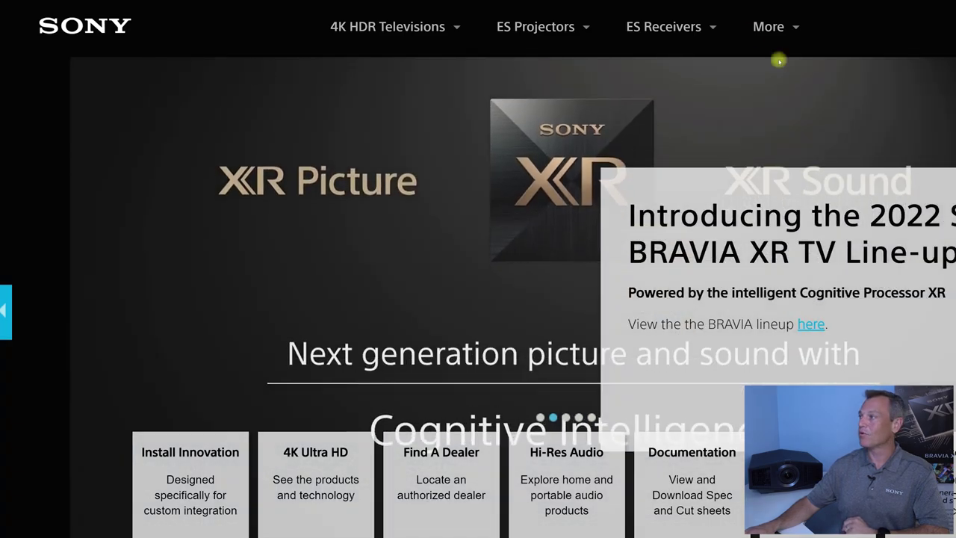
# Open the ES projector list, accept the simulator licence agreement, and choose Projection distance.
pyautogui.click(531, 23)
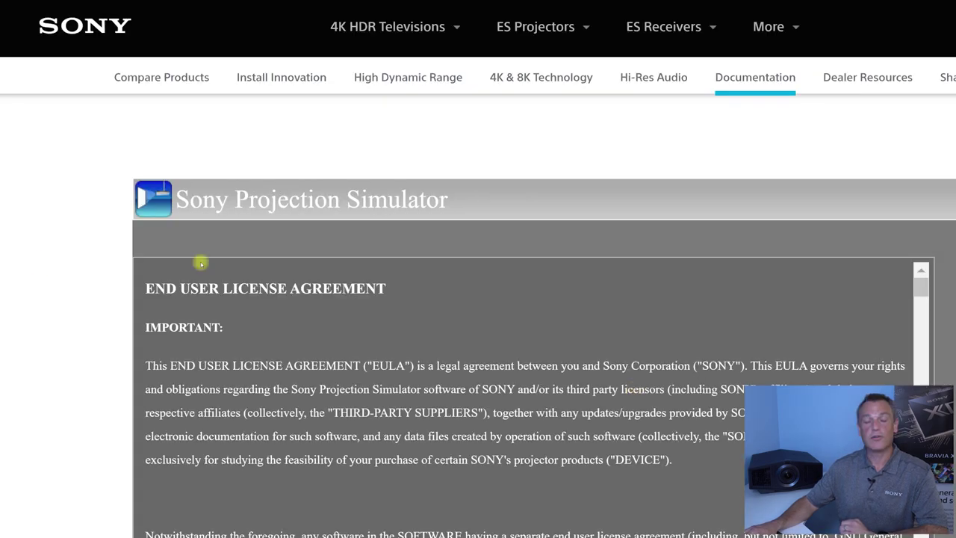
pyautogui.scroll(-5, 239, 291)
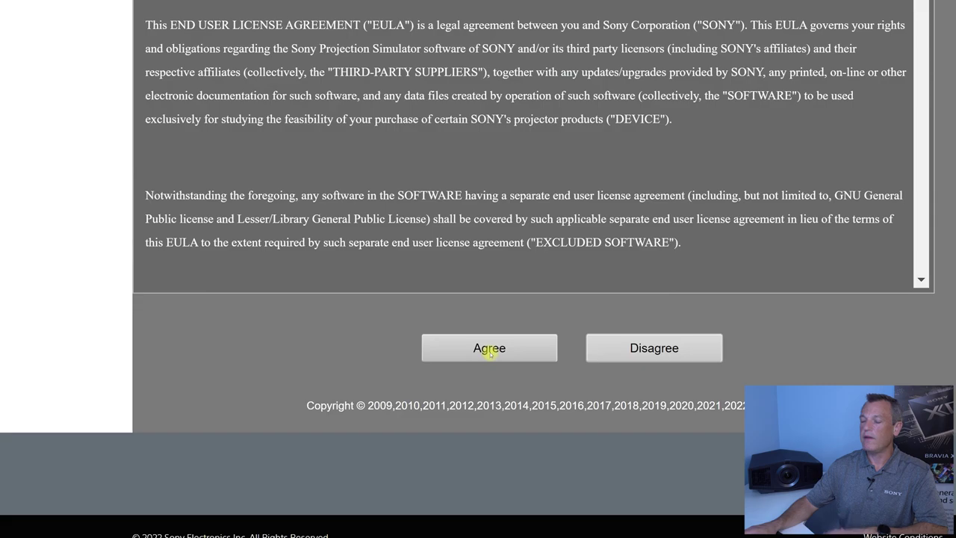
pyautogui.click(489, 350)
pyautogui.scroll(3, 448, 320)
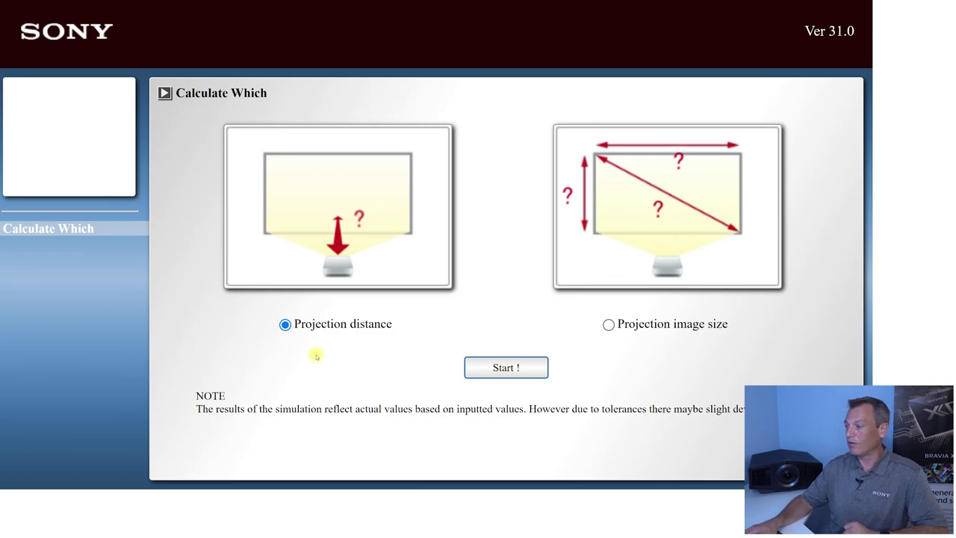
pyautogui.click(515, 367)
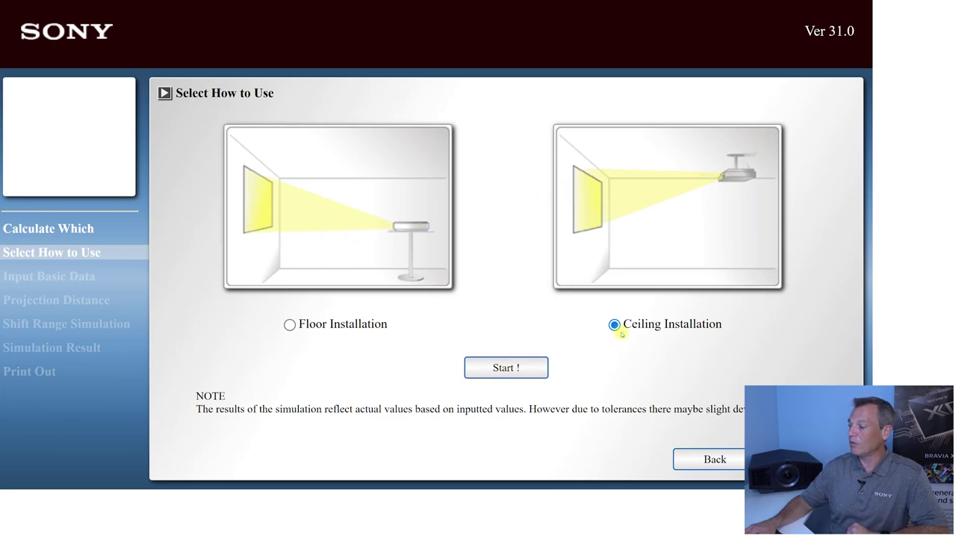
# Continue with Ceiling Installation and select the Video Projector series, model VPL-XW7000ES.
pyautogui.click(494, 364)
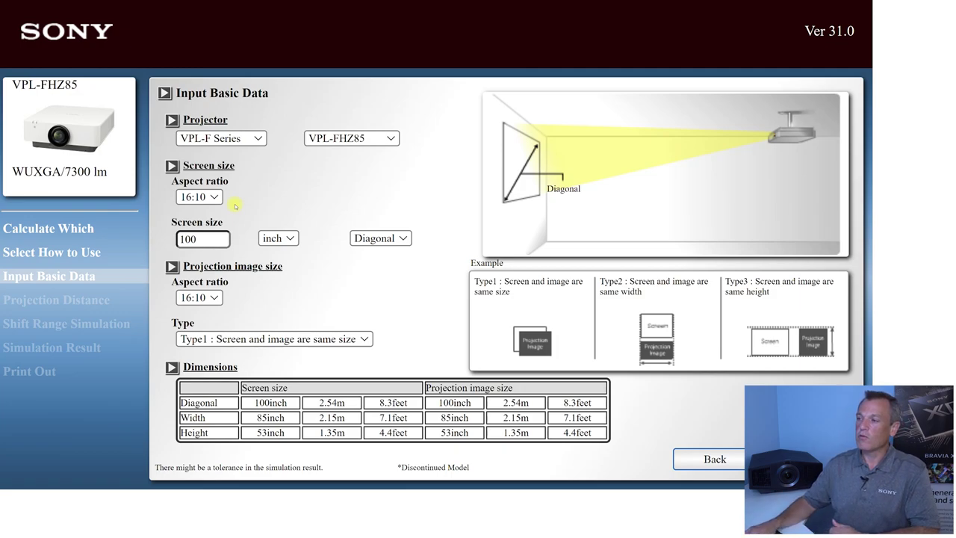
pyautogui.click(257, 139)
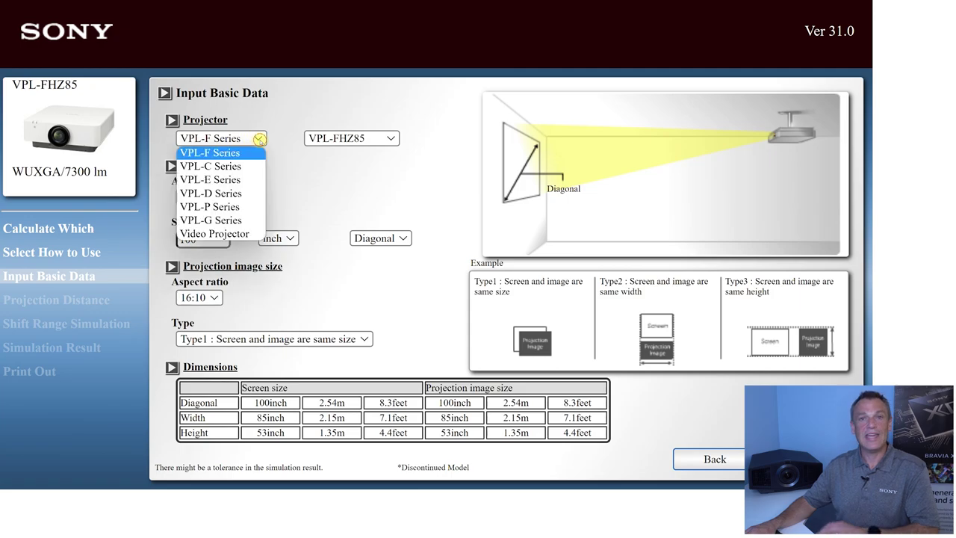
pyautogui.click(232, 234)
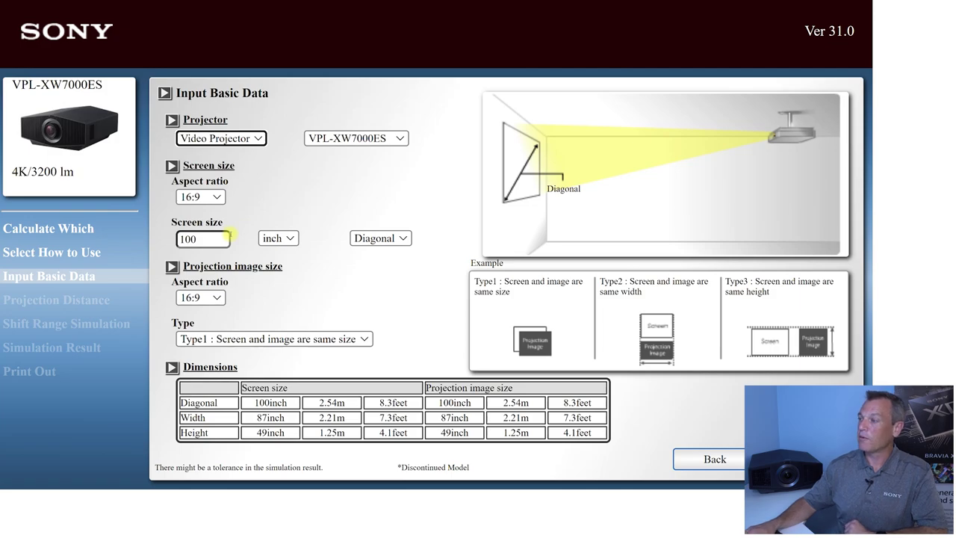
pyautogui.click(399, 139)
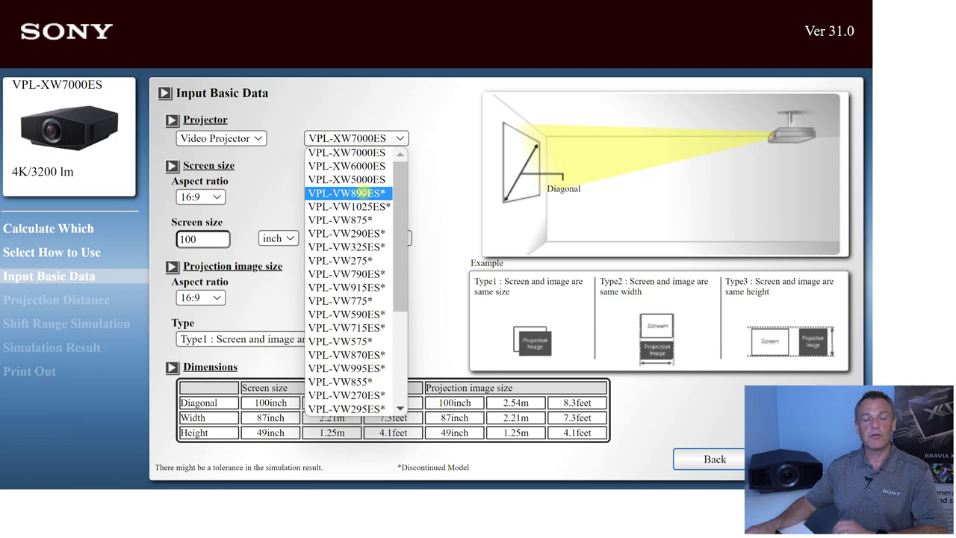
pyautogui.scroll(-4, 357, 193)
pyautogui.scroll(4, 356, 197)
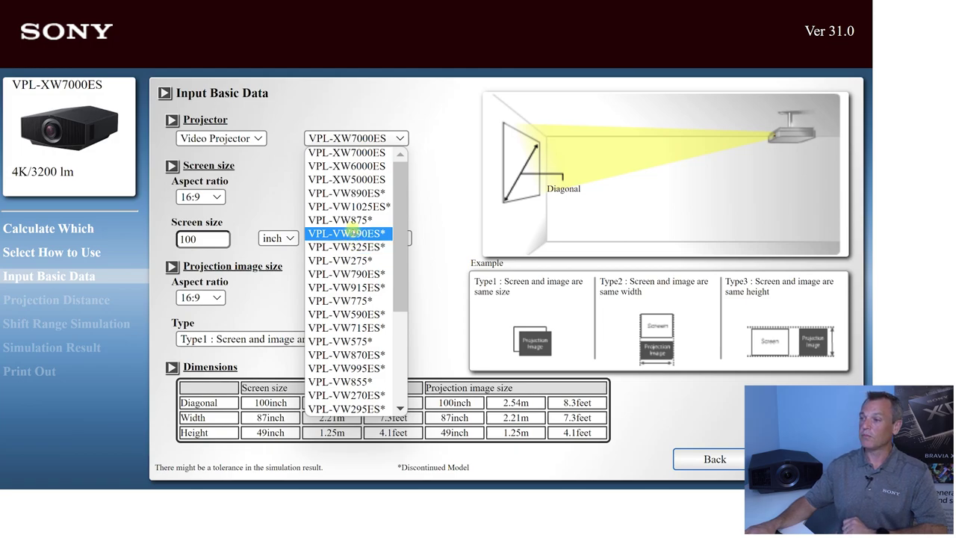
pyautogui.click(361, 153)
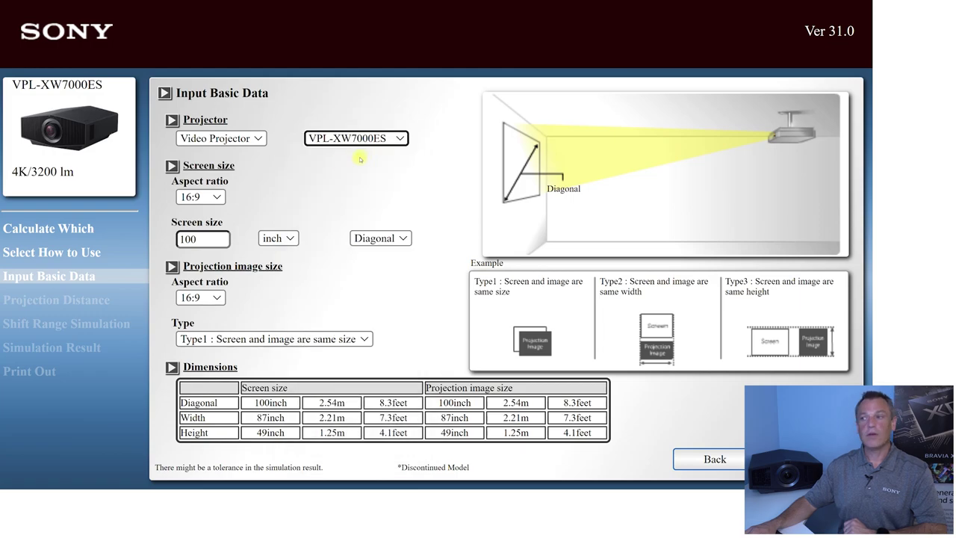
# Keep screen and image at 16:9 and set the screen size to 150 inches diagonal.
pyautogui.click(216, 196)
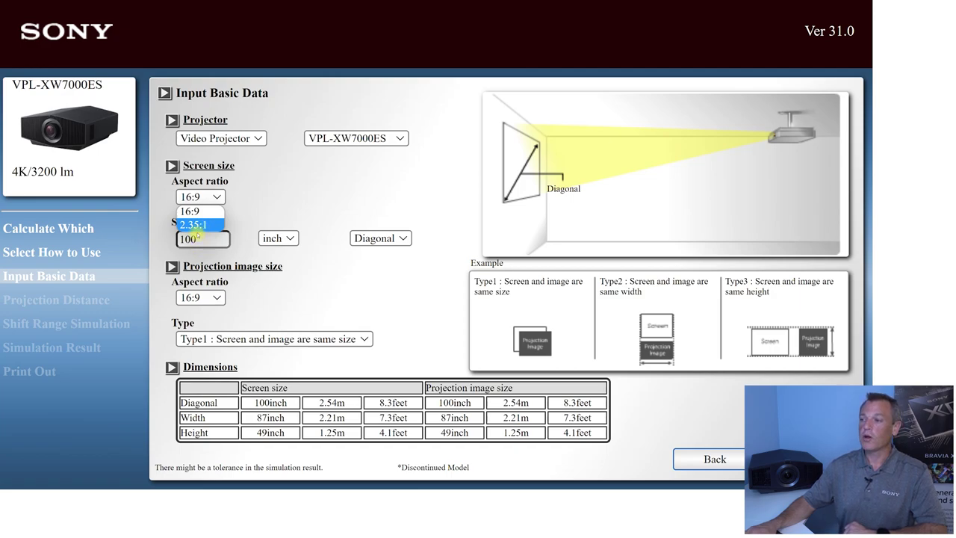
pyautogui.click(203, 211)
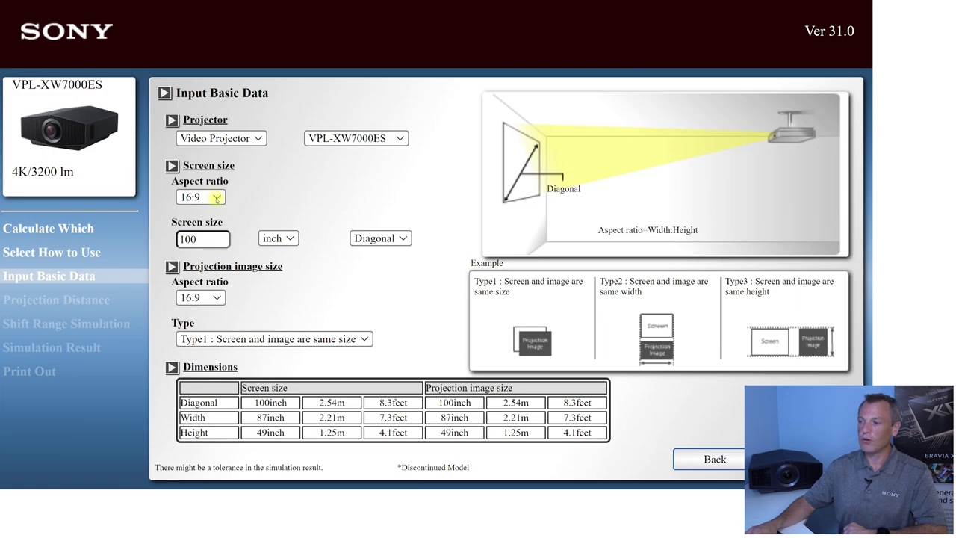
pyautogui.doubleClick(206, 234)
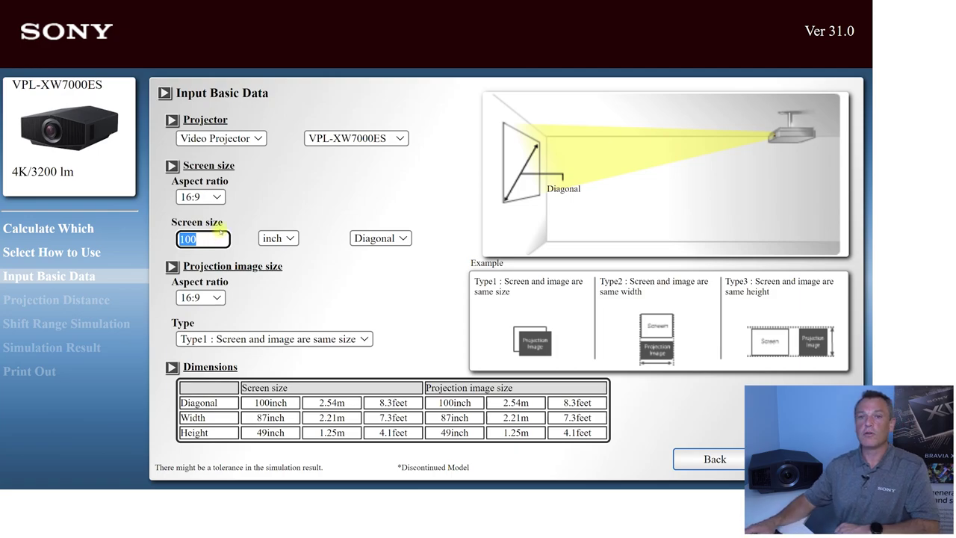
pyautogui.write('150')
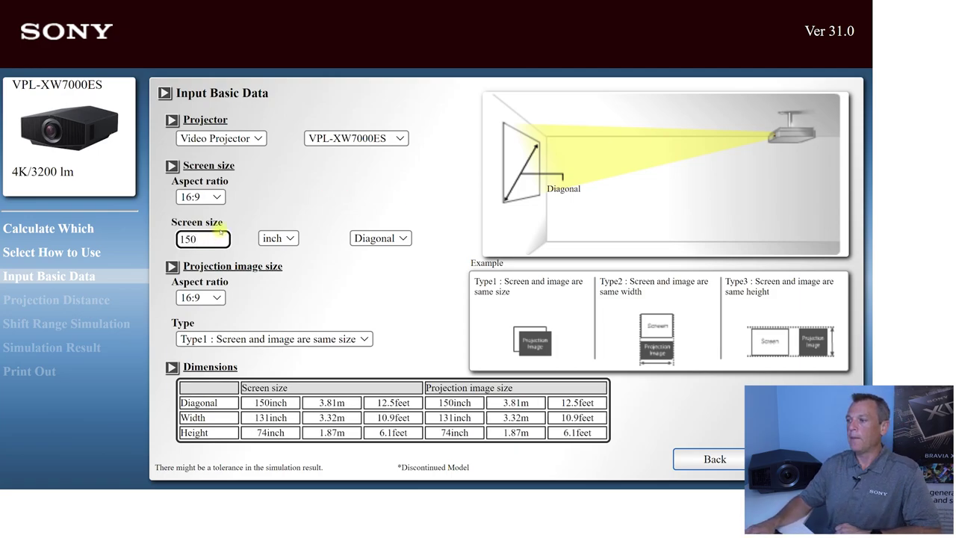
pyautogui.click(291, 238)
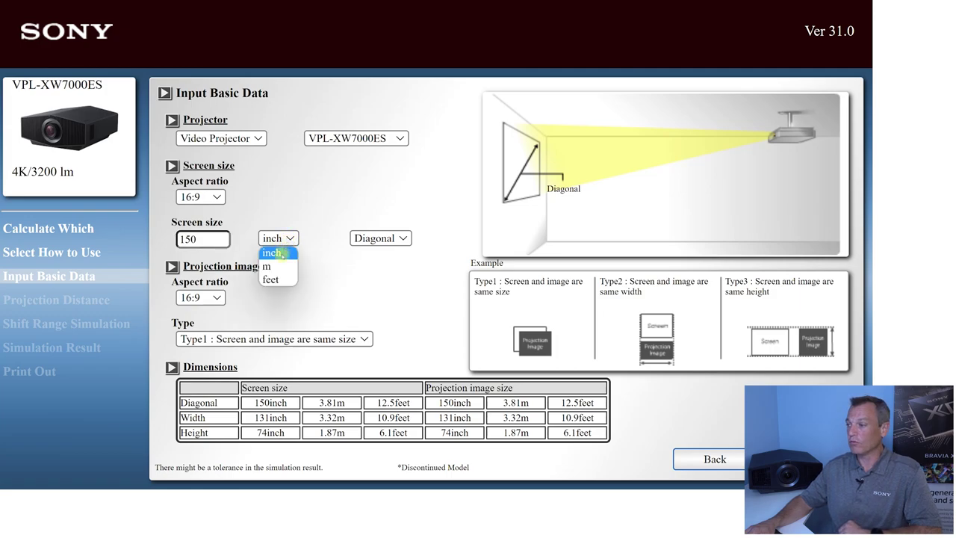
pyautogui.click(345, 267)
pyautogui.click(394, 241)
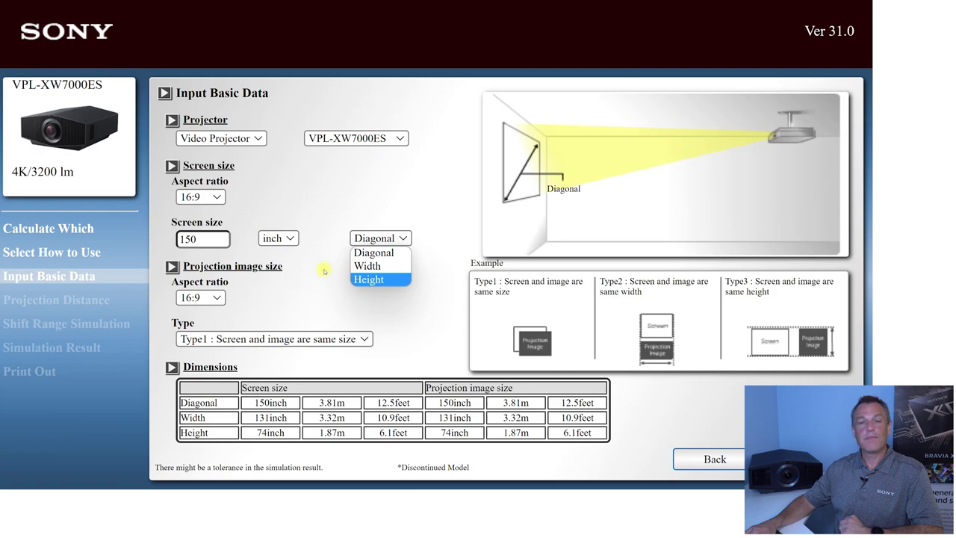
pyautogui.click(323, 270)
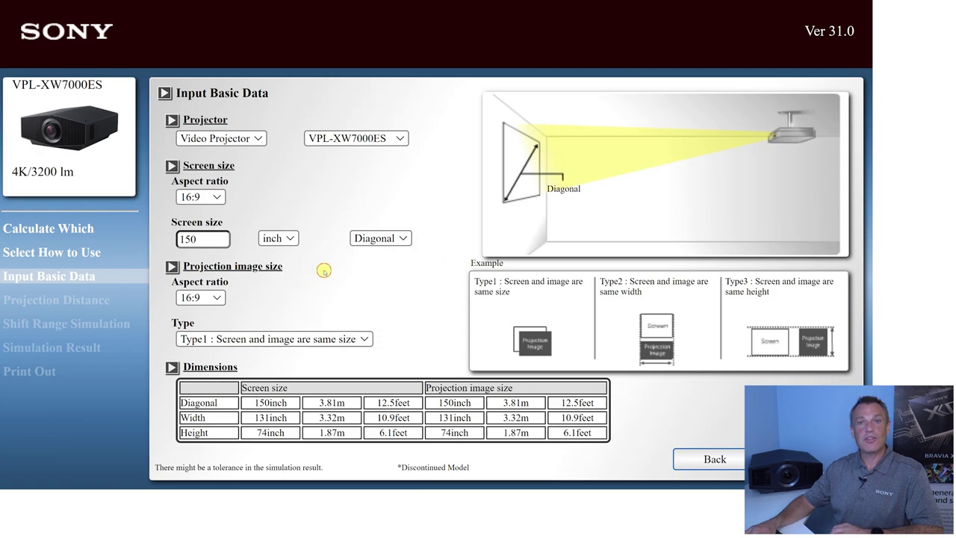
pyautogui.click(217, 297)
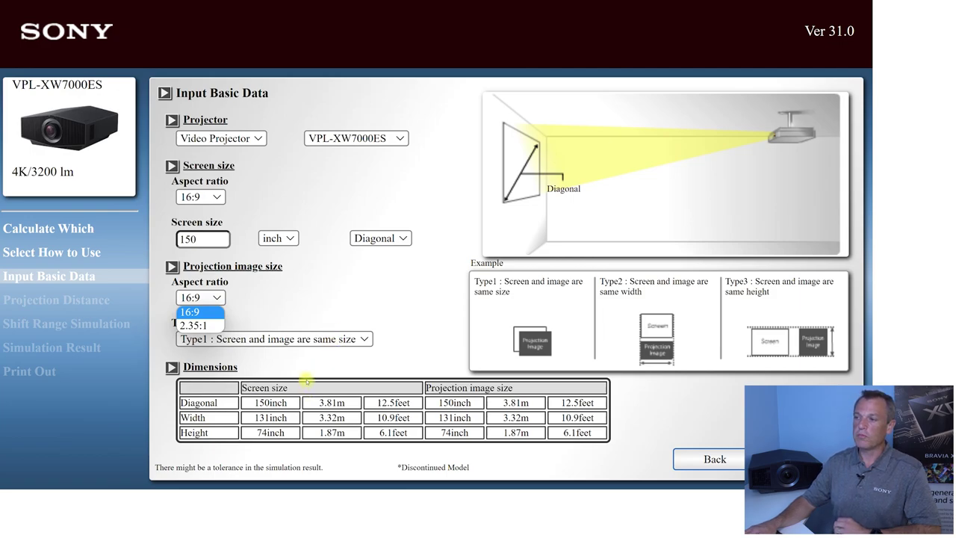
pyautogui.click(276, 307)
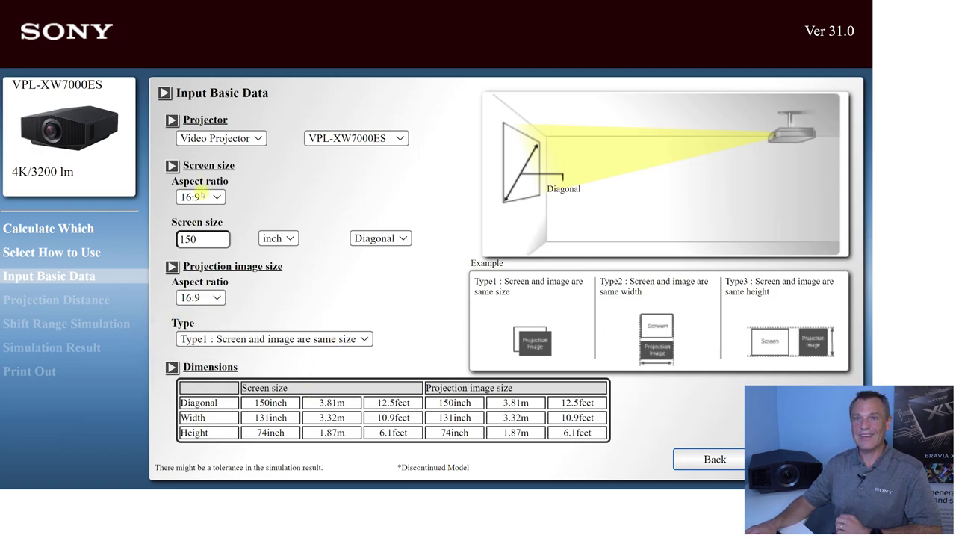
pyautogui.moveTo(211, 197)
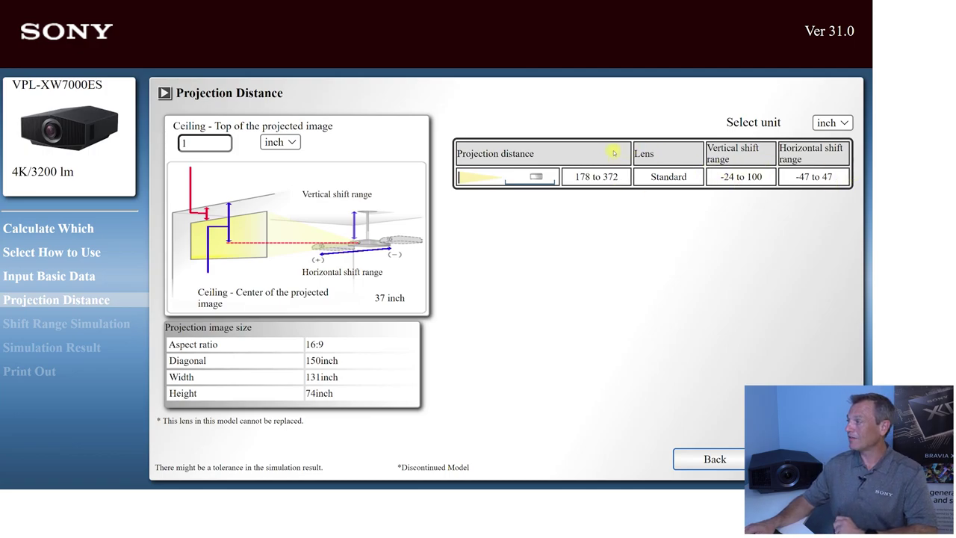
# Switch the result units to metres for comparison, then back to inches.
pyautogui.click(837, 123)
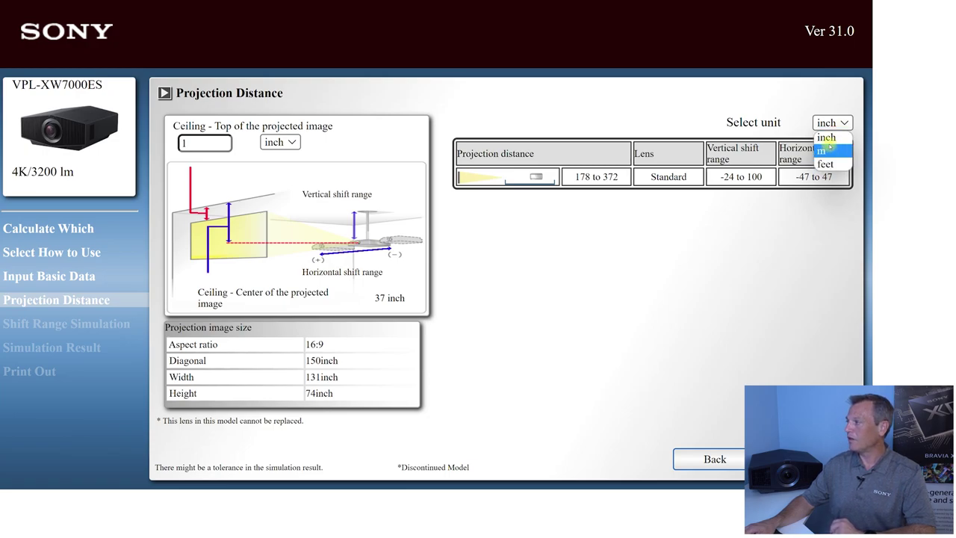
pyautogui.click(822, 150)
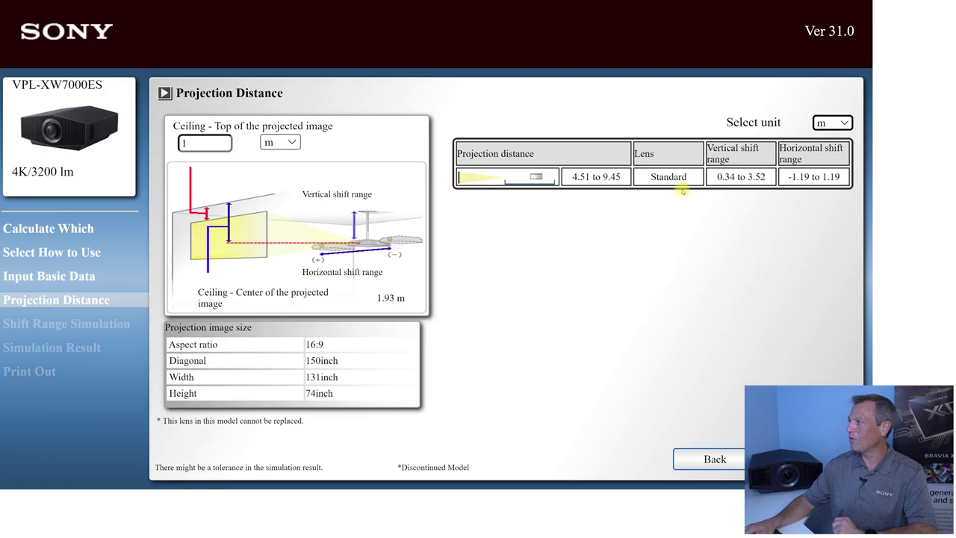
pyautogui.click(839, 126)
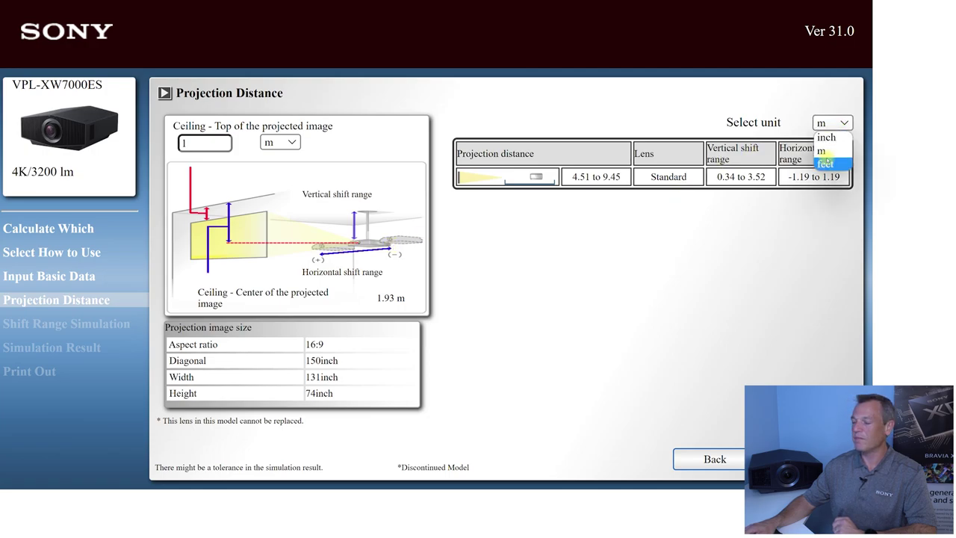
pyautogui.click(825, 137)
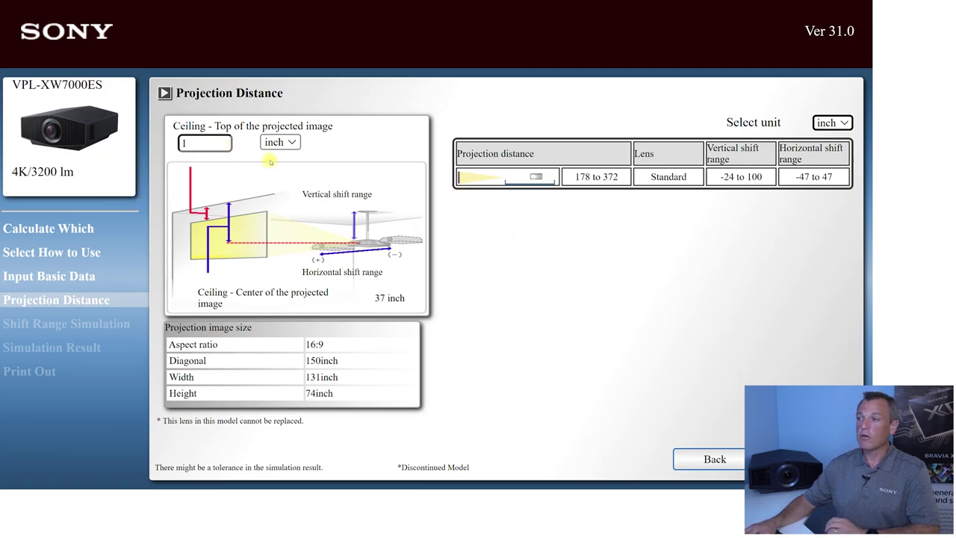
# Replace the ceiling-to-image-top distance with 36 inches and apply it.
pyautogui.click(215, 139)
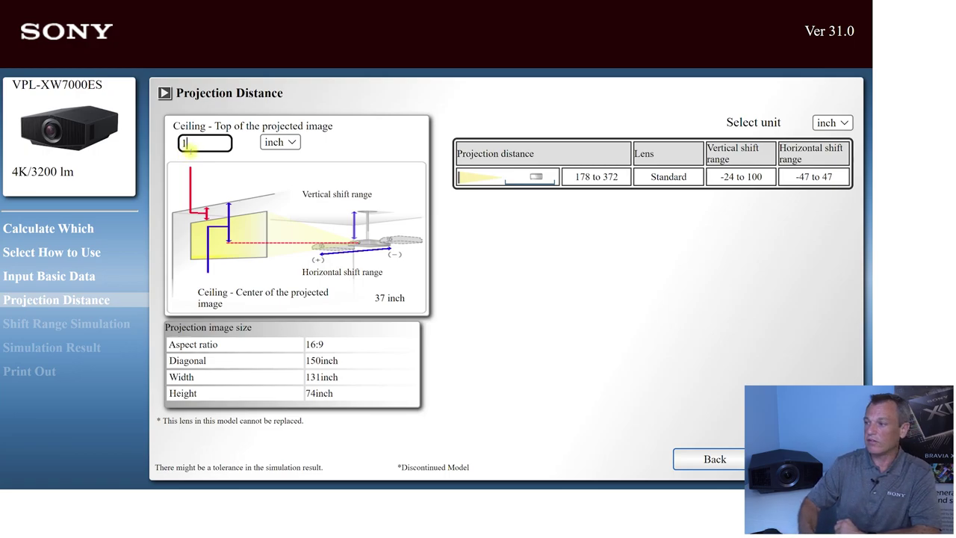
pyautogui.press('BackSpace')
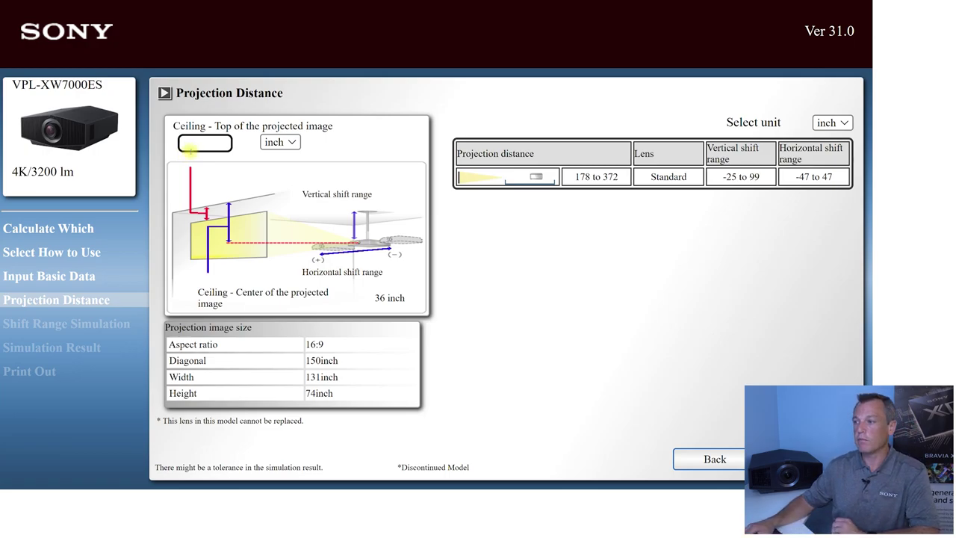
pyautogui.write('36')
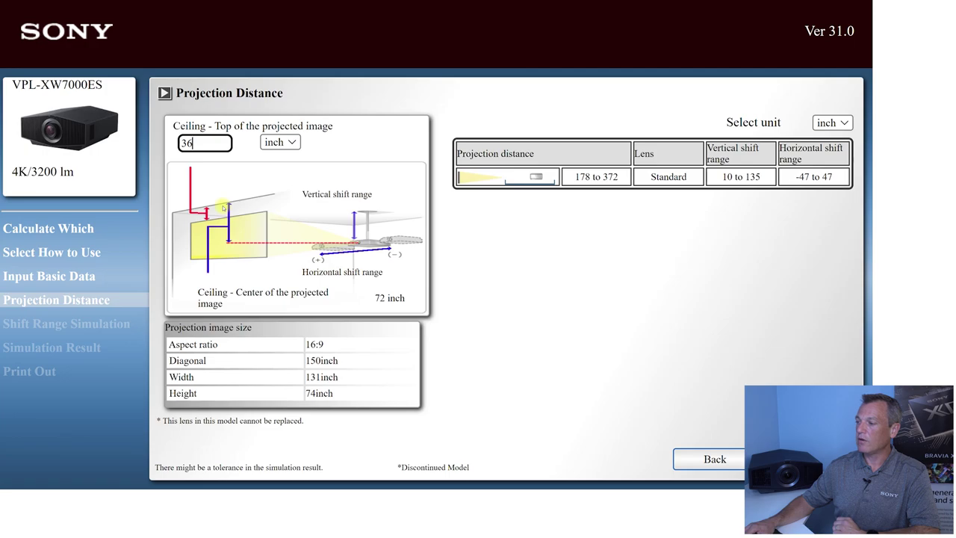
pyautogui.click(493, 269)
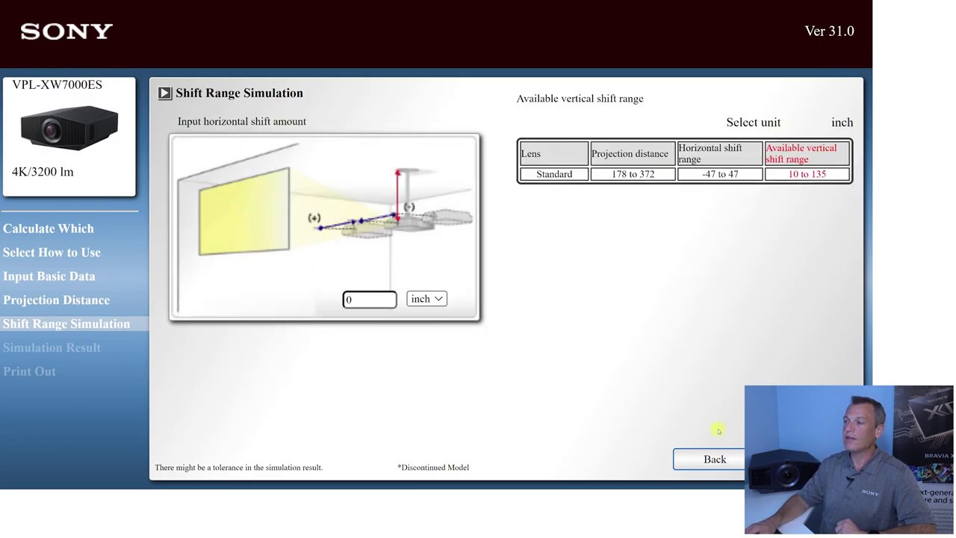
# Try a 12-inch horizontal shift, reset it to 0, and advance to the Simulation Result.
pyautogui.click(376, 299)
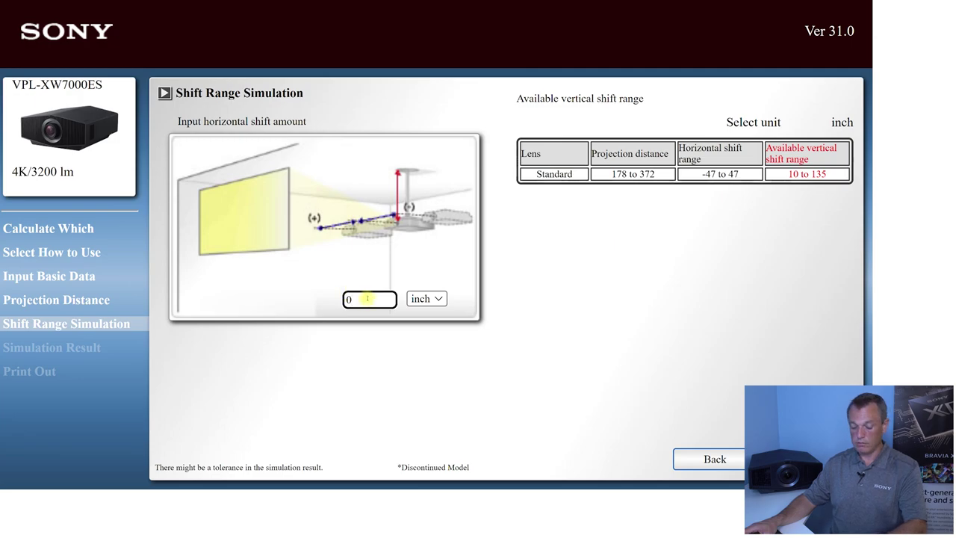
pyautogui.click(366, 298)
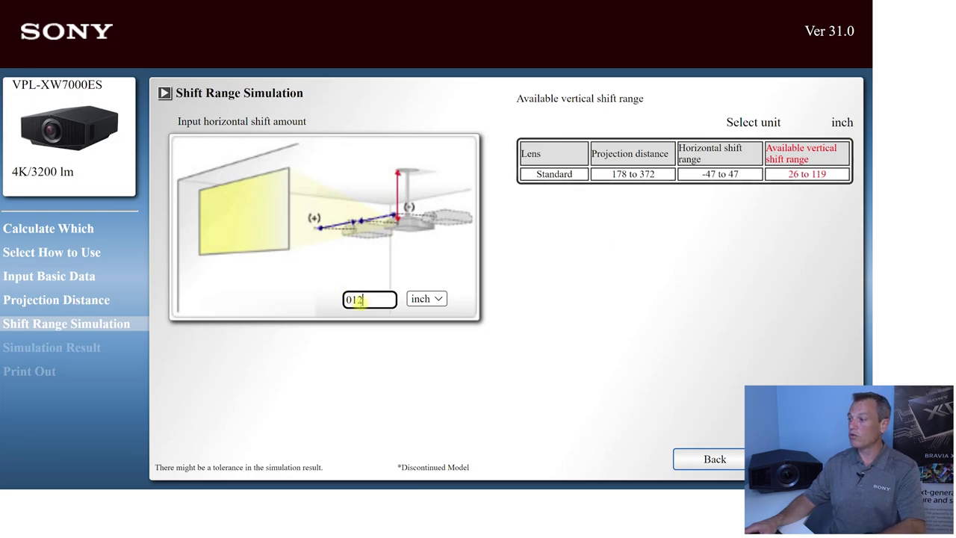
pyautogui.press('BackSpace')
pyautogui.write('12')
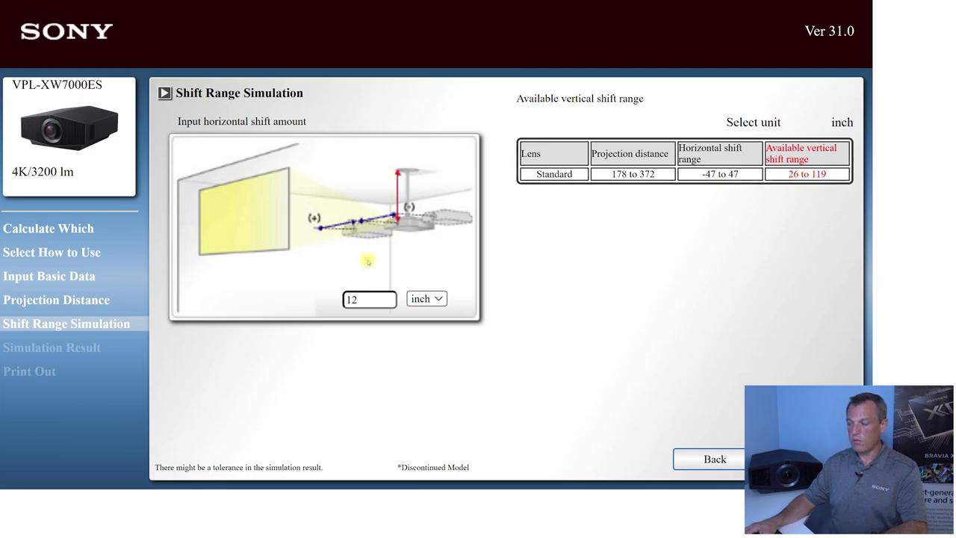
pyautogui.doubleClick(356, 300)
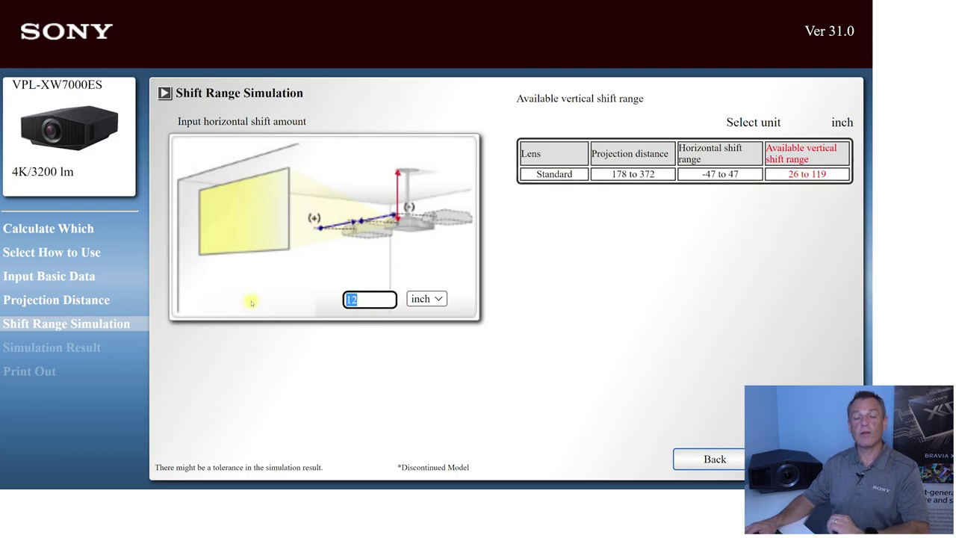
pyautogui.write('0')
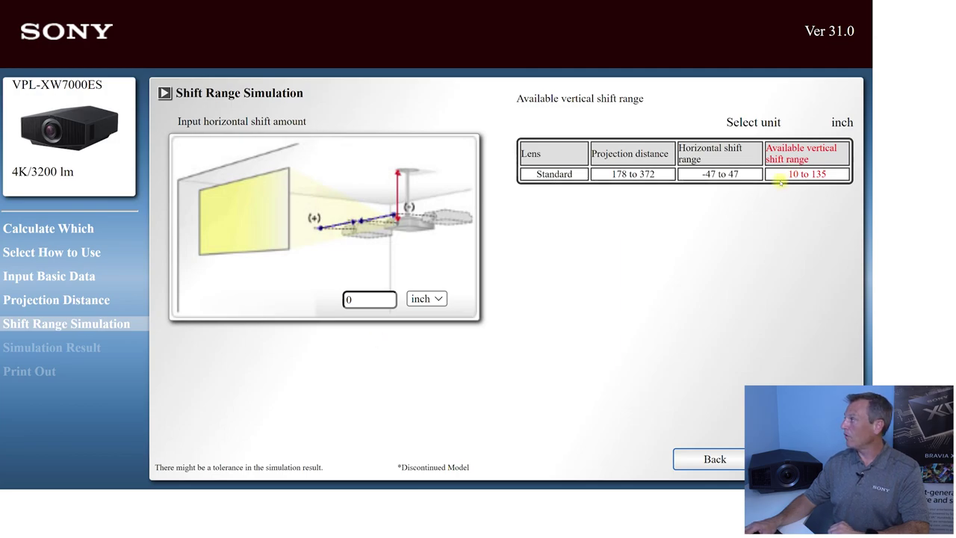
pyautogui.click(802, 459)
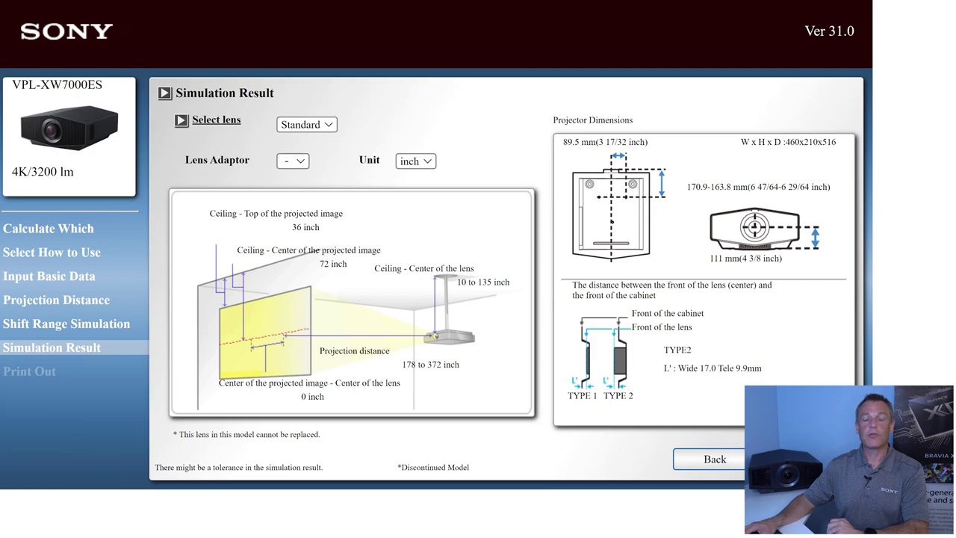
# View the Print Out summary of the simulation results.
pyautogui.click(807, 458)
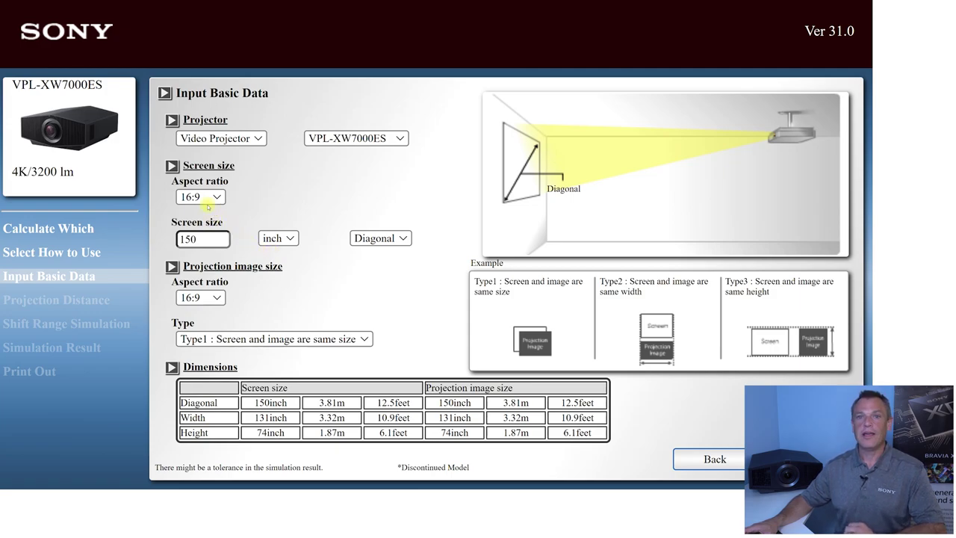
pyautogui.moveTo(200, 196)
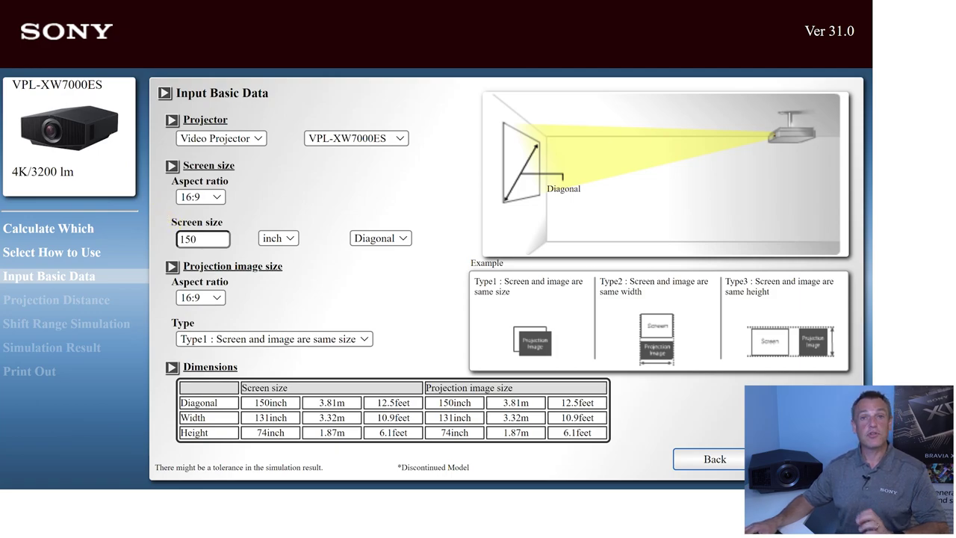
# Restart the simulator with Projection distance, Ceiling Installation and the Video Projector series.
pyautogui.hotkey('ctrl', 't')
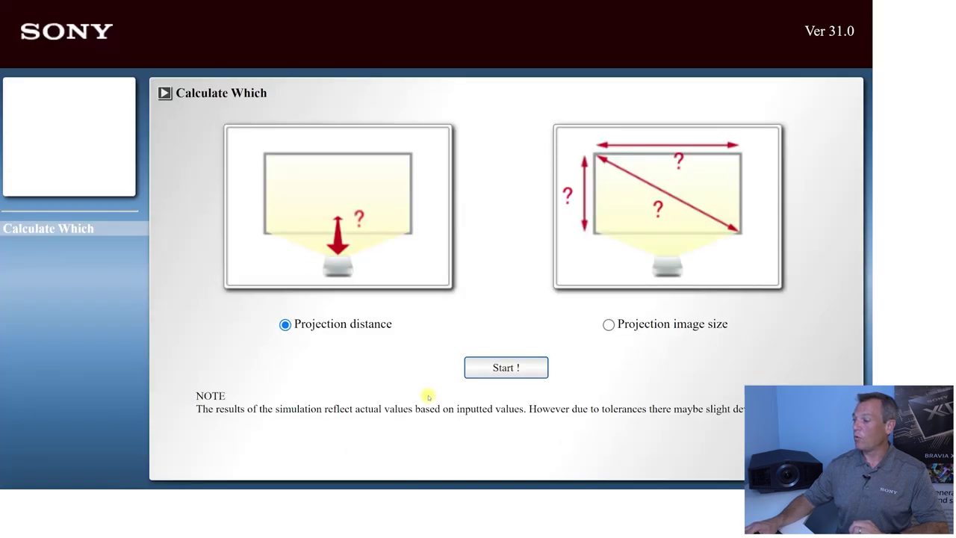
pyautogui.click(501, 370)
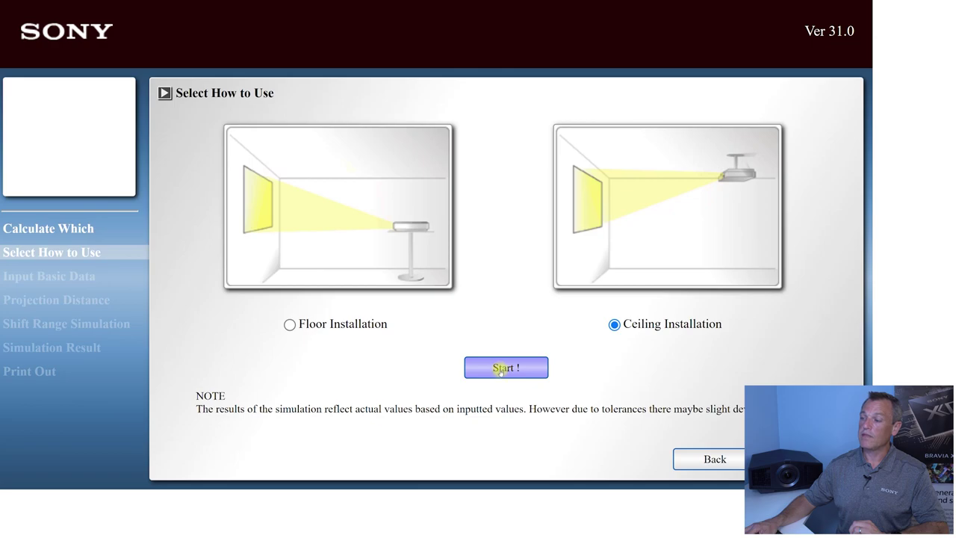
pyautogui.click(499, 371)
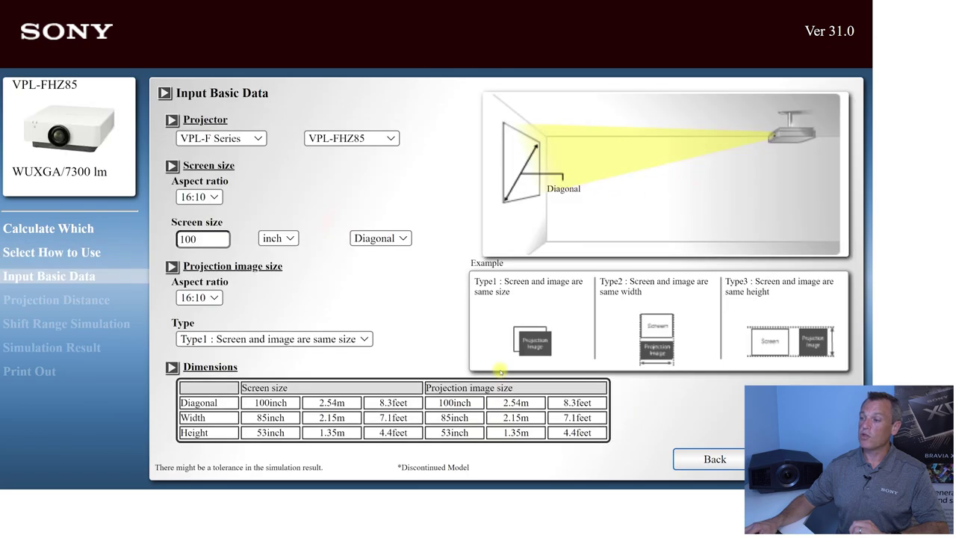
pyautogui.click(234, 133)
pyautogui.click(228, 234)
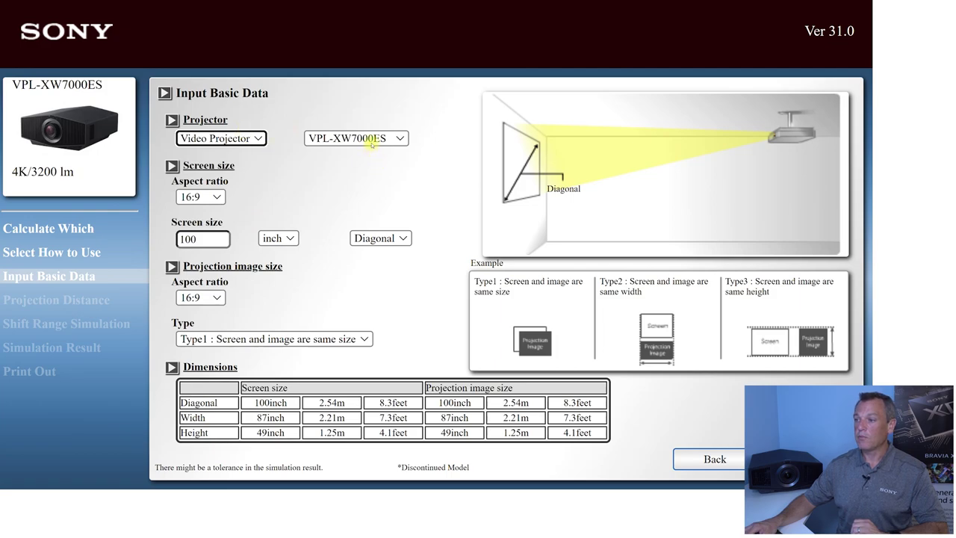
# Set screen and image aspect ratios to 2.35:1 and size the screen by a 74-inch height.
pyautogui.click(215, 197)
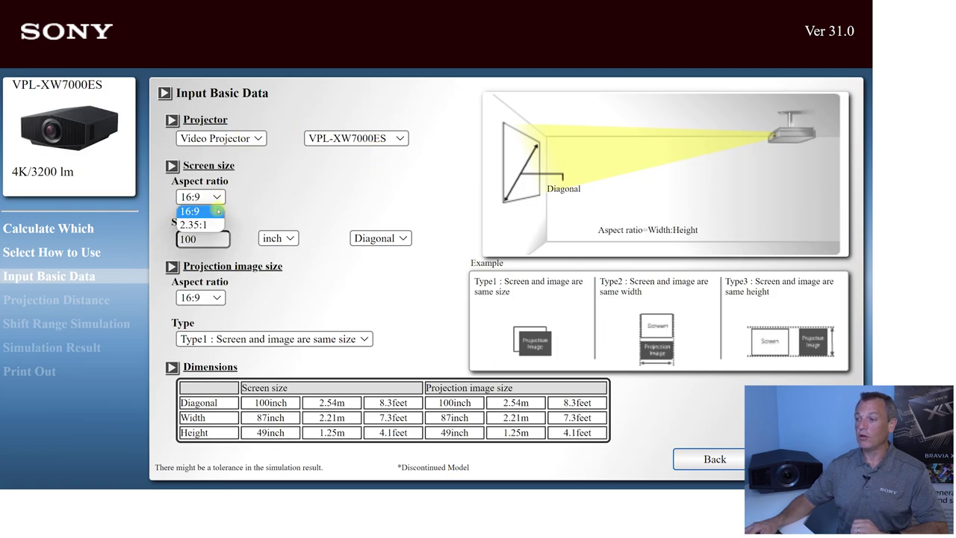
pyautogui.click(199, 225)
pyautogui.click(209, 300)
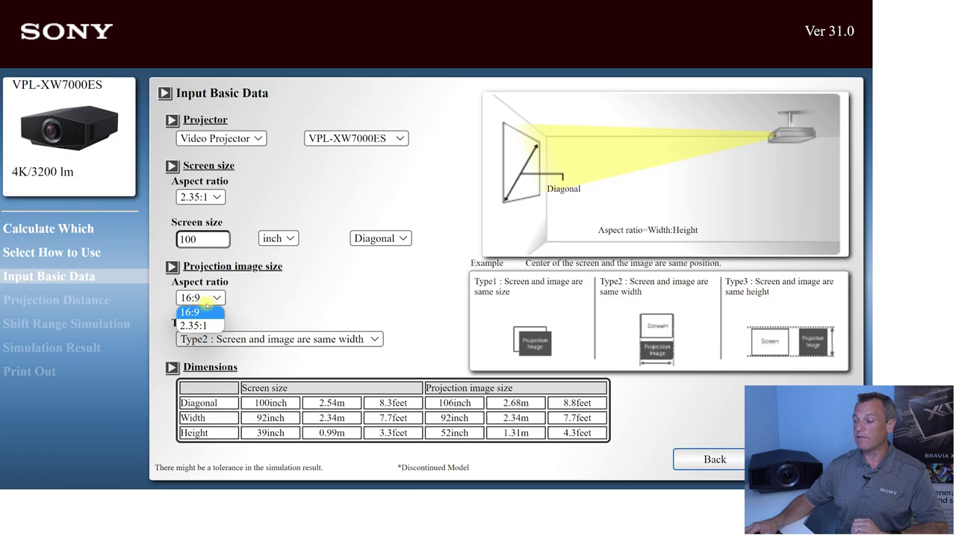
pyautogui.click(204, 326)
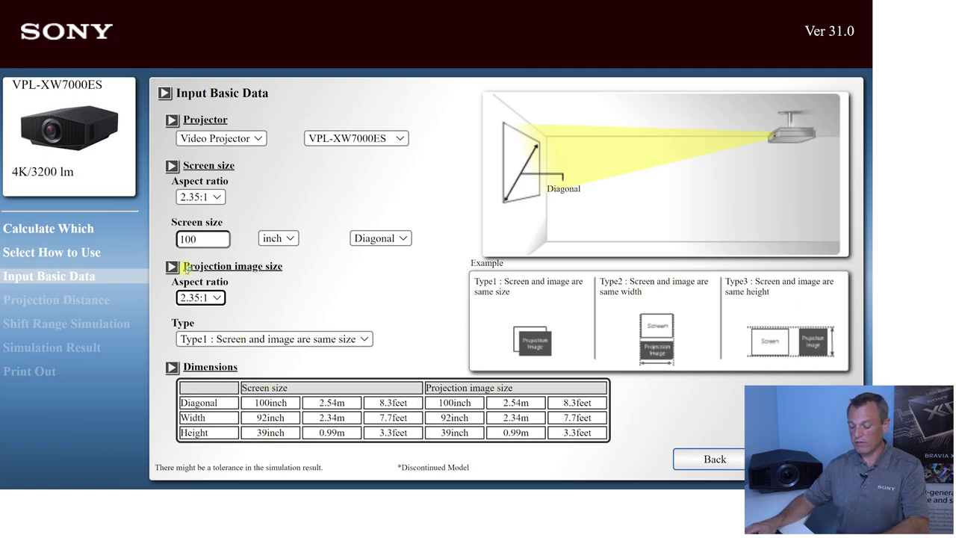
pyautogui.doubleClick(188, 239)
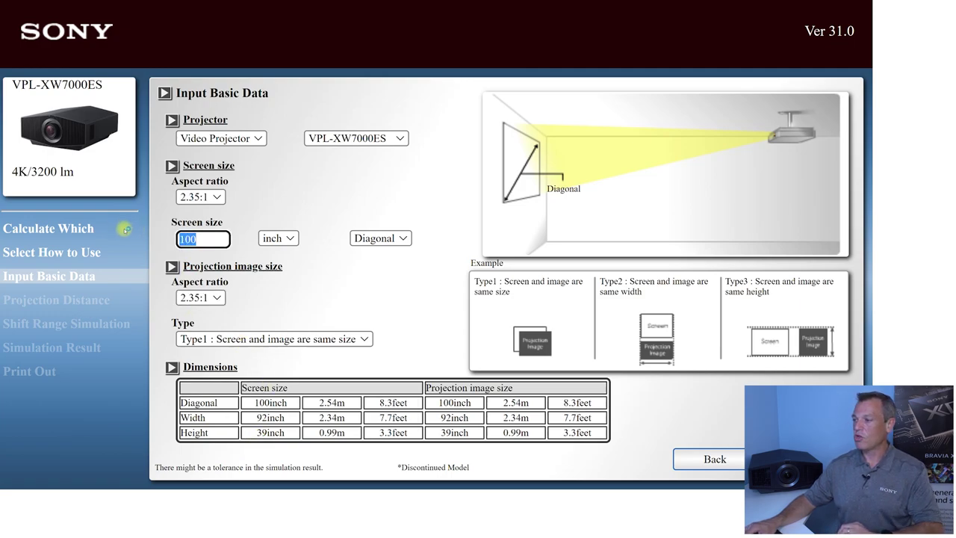
pyautogui.write('74')
pyautogui.click(401, 238)
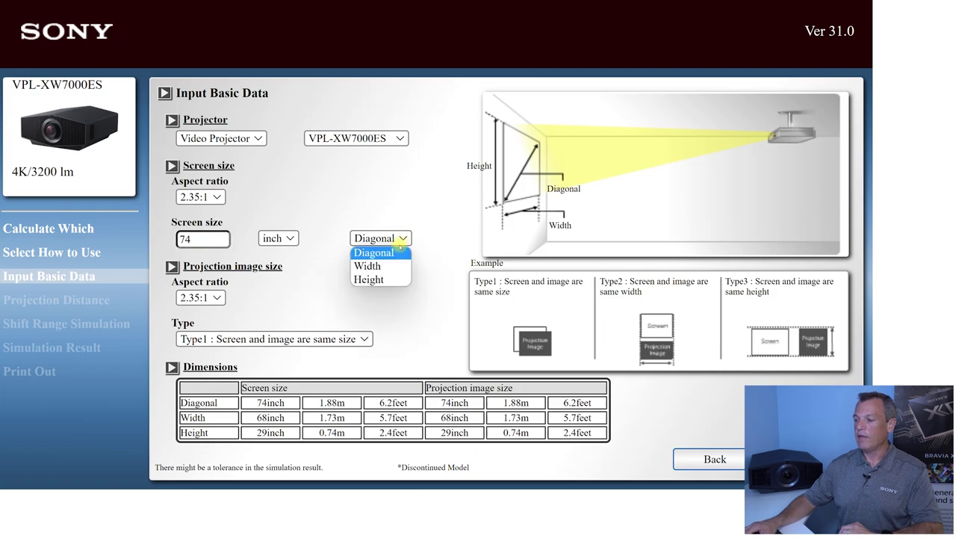
pyautogui.click(372, 278)
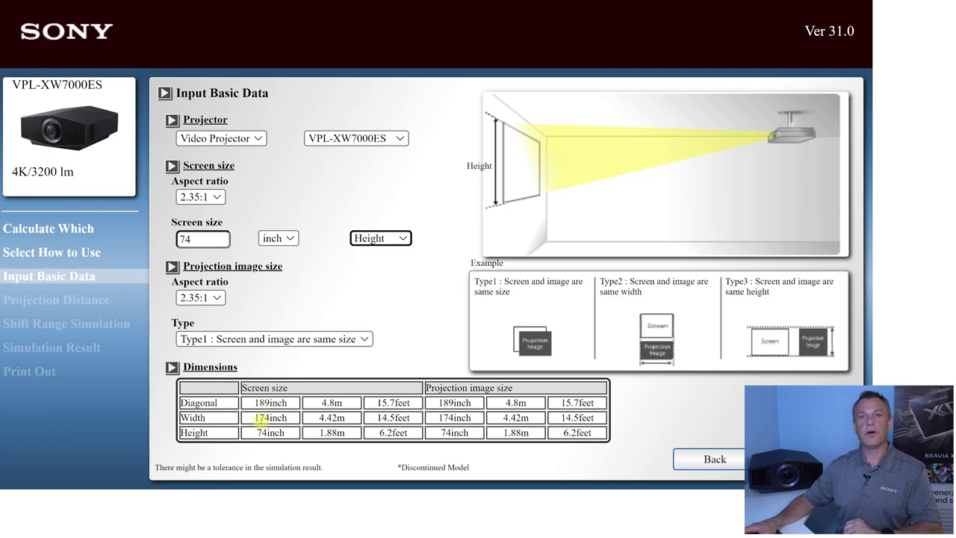
# Advance to the 2.35:1 projection distance results and show them in inches.
pyautogui.click(269, 411)
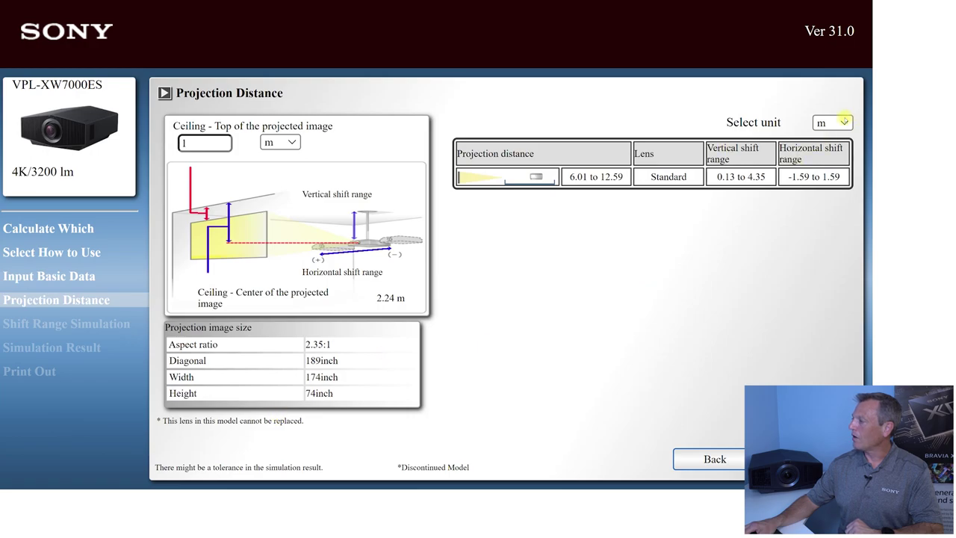
pyautogui.click(844, 122)
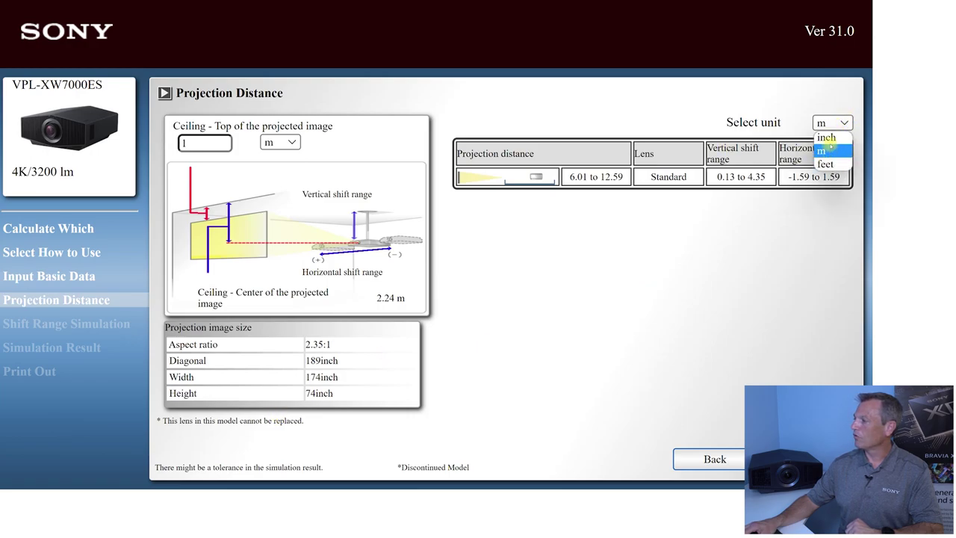
pyautogui.click(826, 138)
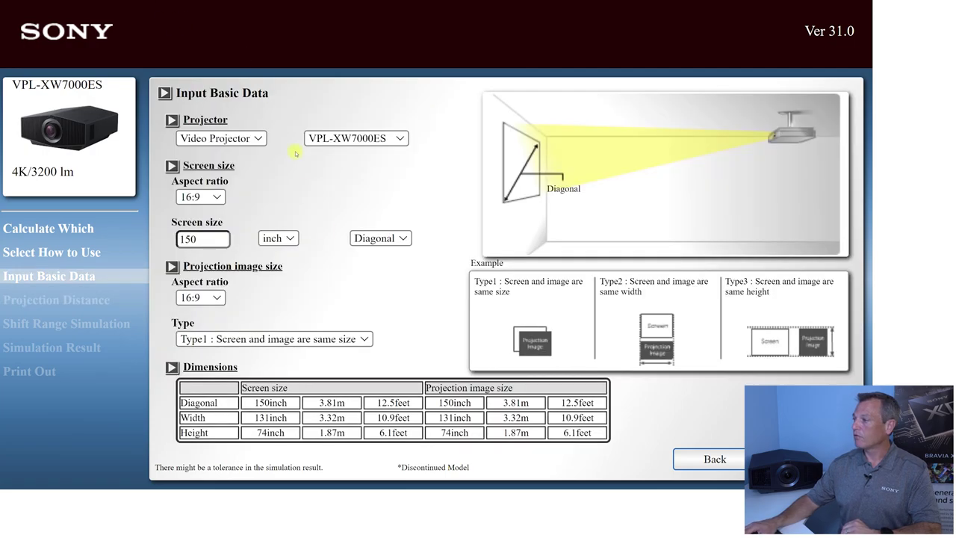
# Advance to the Projection Distance results page with Enter.
pyautogui.press('Return')
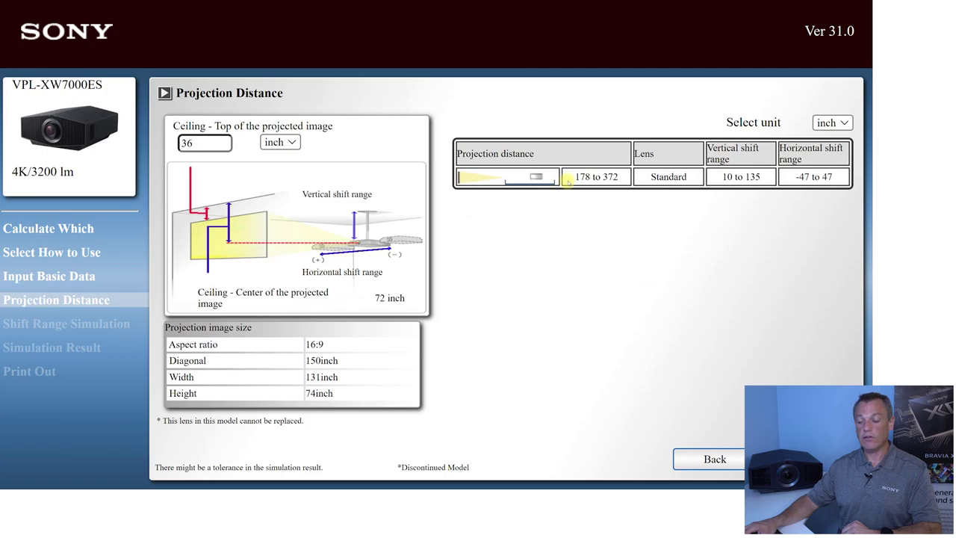